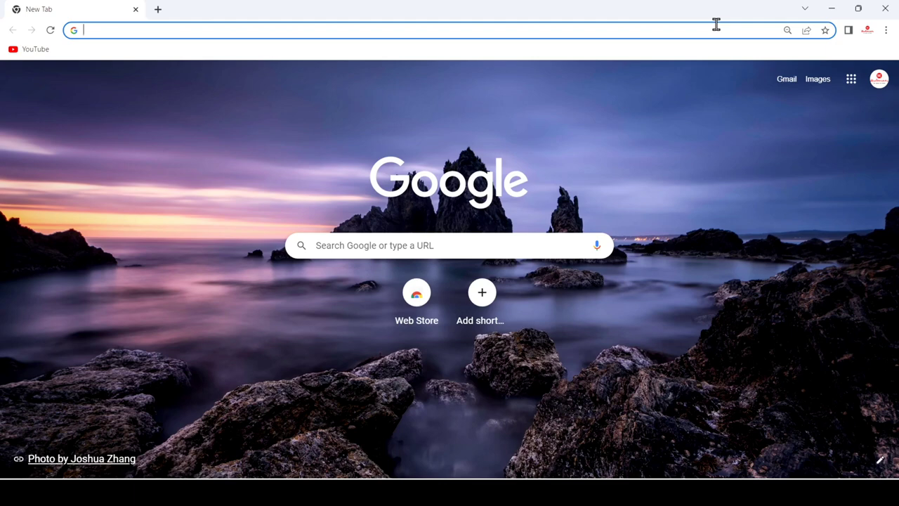
Step: Search the web for "jdk 8 download" and open Oracle's Java Downloads page from the results
type("jdk")
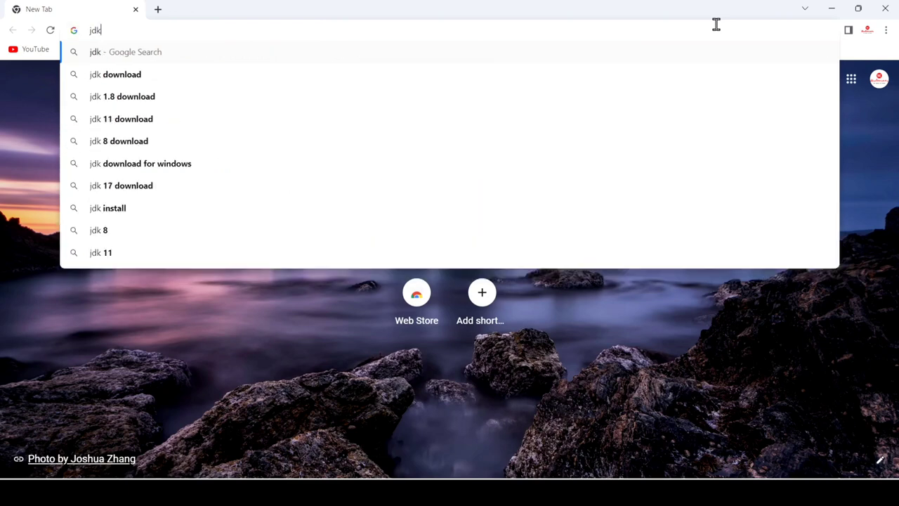
type(" 8 download")
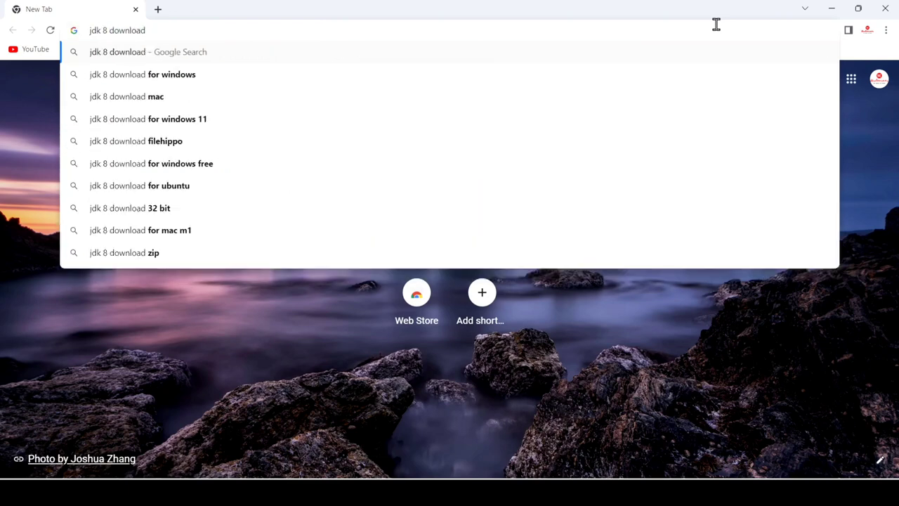
key("Return")
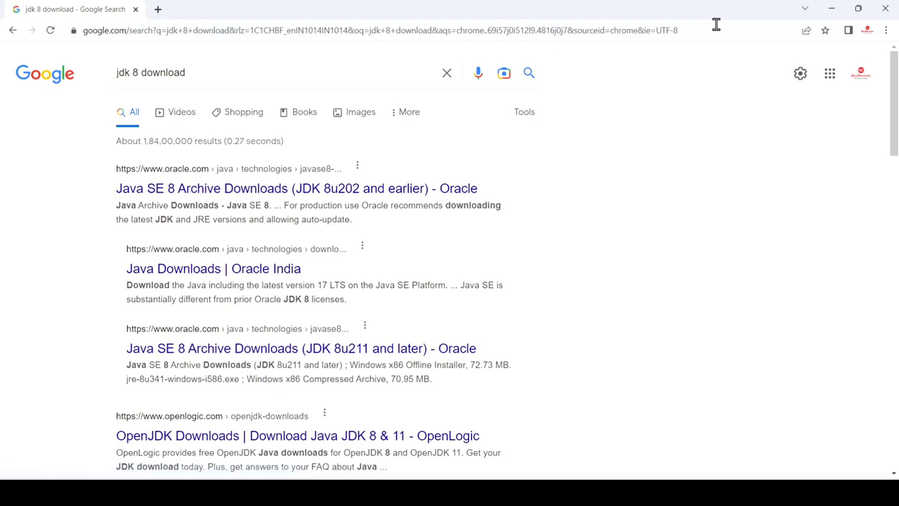
left_click(208, 270)
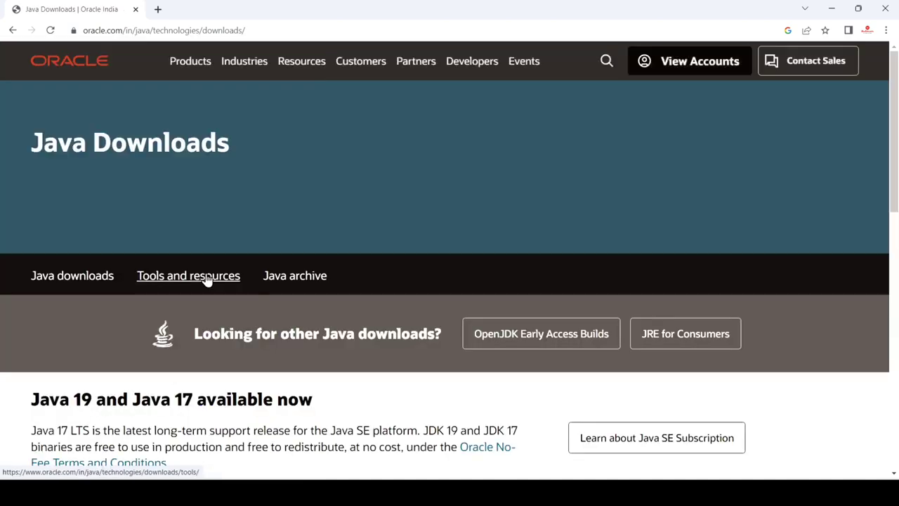
Step: Find Java SE Development Kit 8u351 on the Java downloads page and show its Windows installers
scroll(207, 279, "down", 2)
scroll(207, 279, "down", 4)
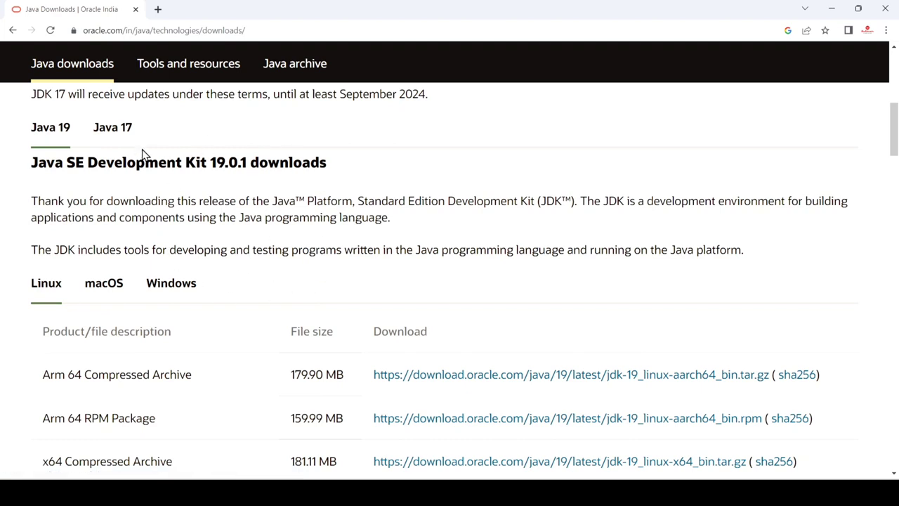
scroll(143, 155, "down", 4)
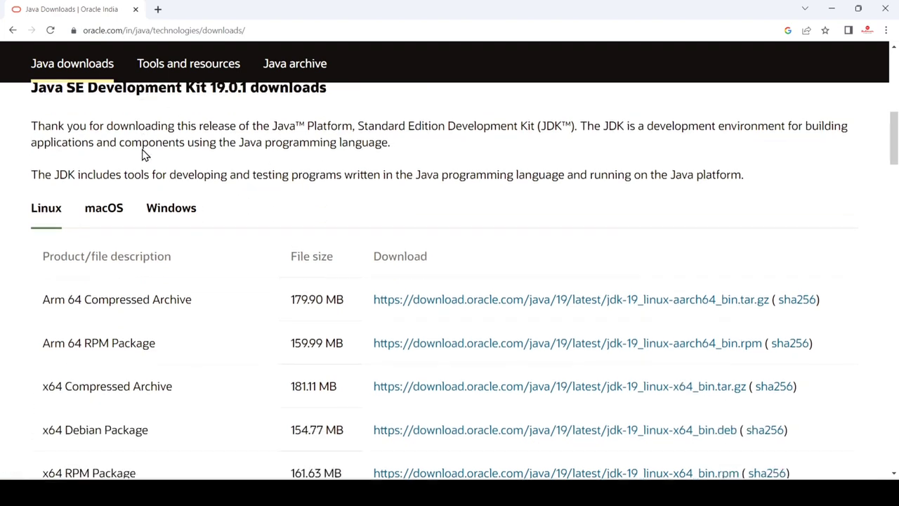
scroll(143, 155, "down", 5)
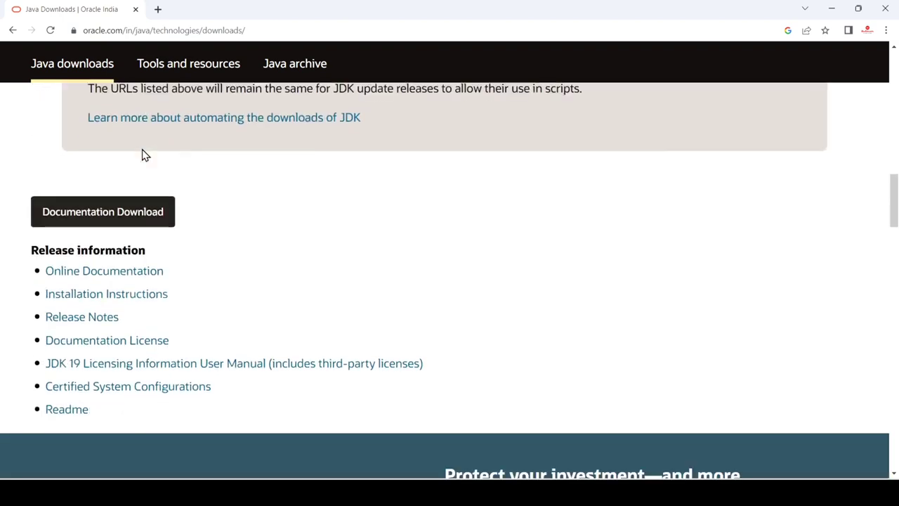
scroll(142, 154, "down", 6)
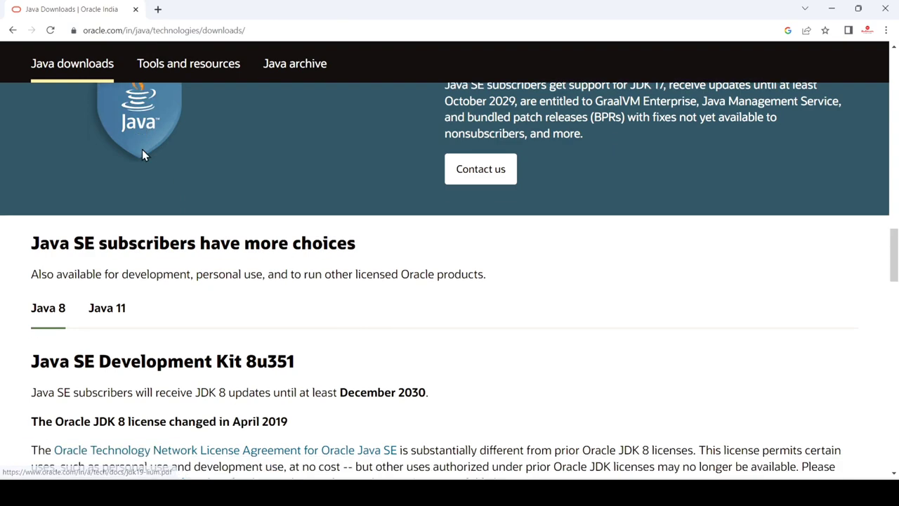
scroll(143, 151, "down", 2)
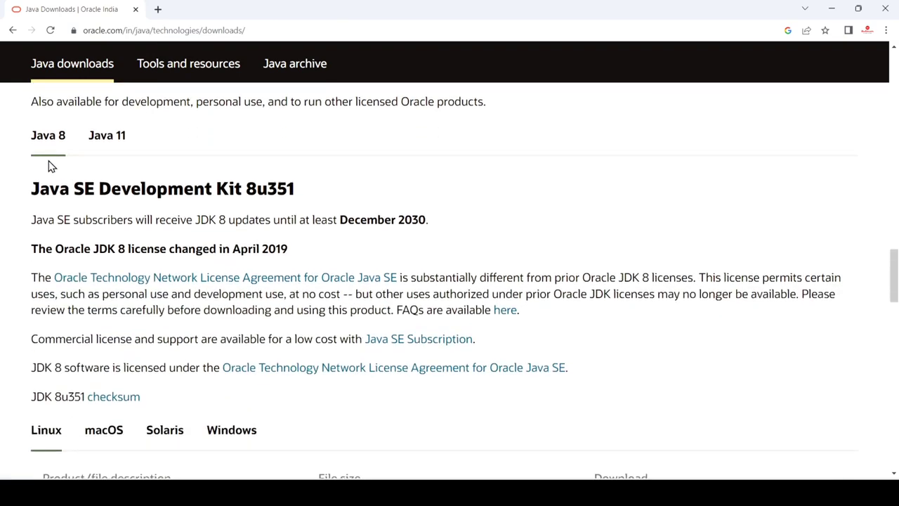
scroll(49, 165, "down", 2)
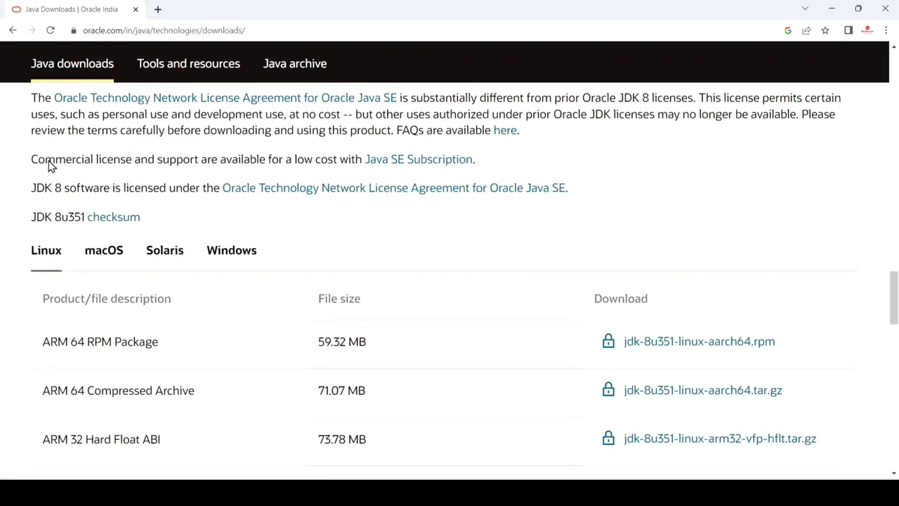
left_click(232, 250)
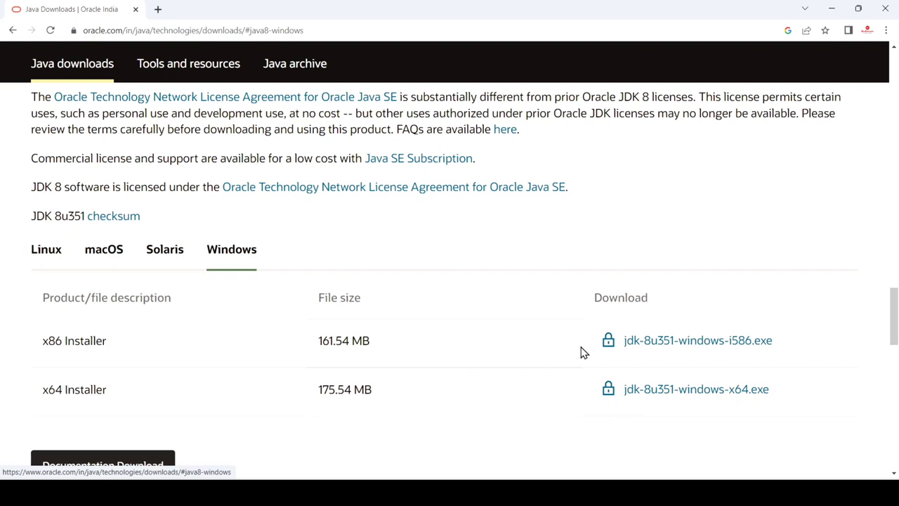
Step: Request the x64 installer jdk-8u351-windows-x64.exe, accepting the Oracle Technology Network License Agreement, and continue to the download sign-in
left_click(653, 393)
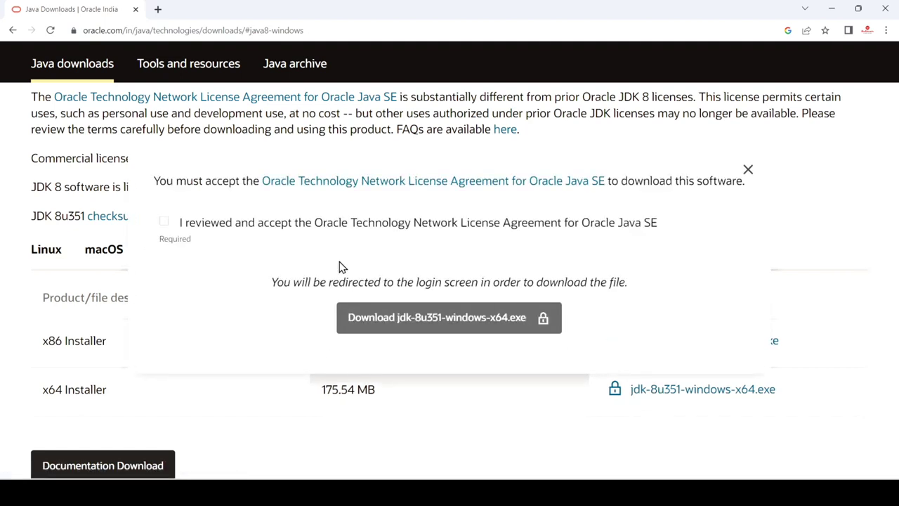
left_click(164, 223)
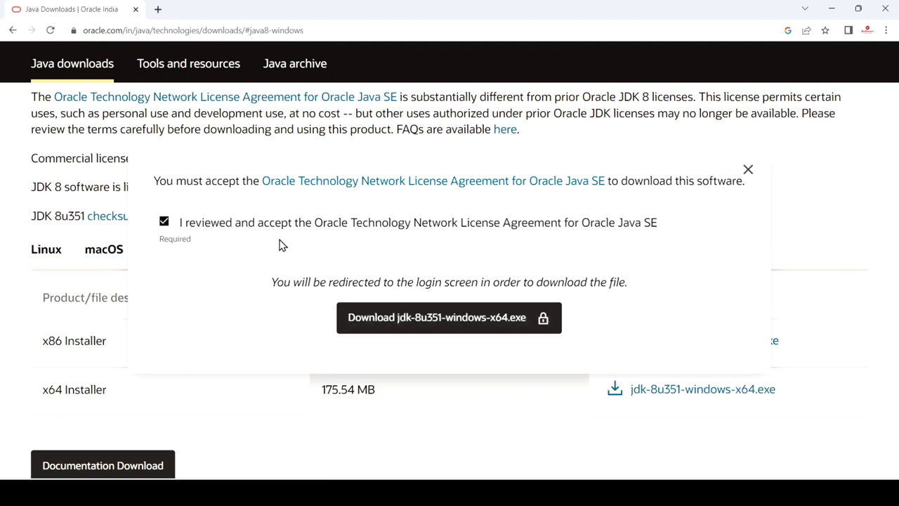
left_click(402, 320)
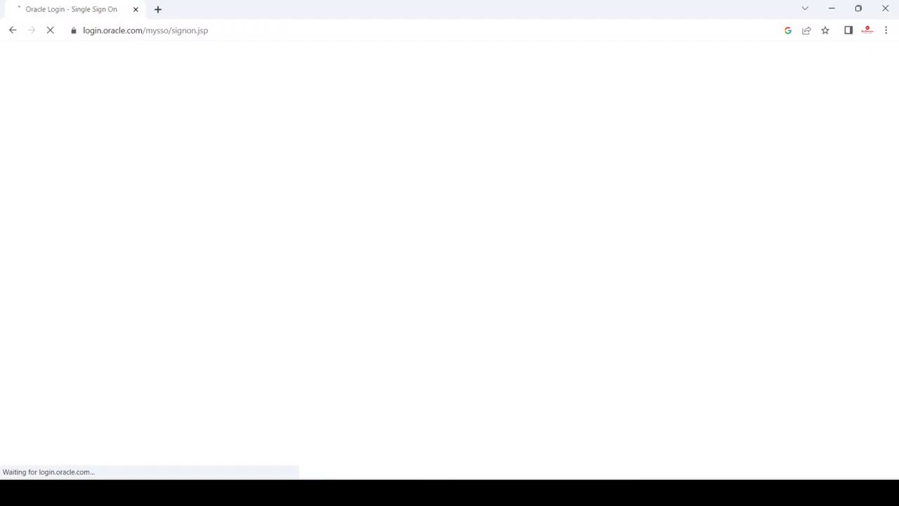
Step: Open the Downloads folder in File Explorer
left_click(409, 493)
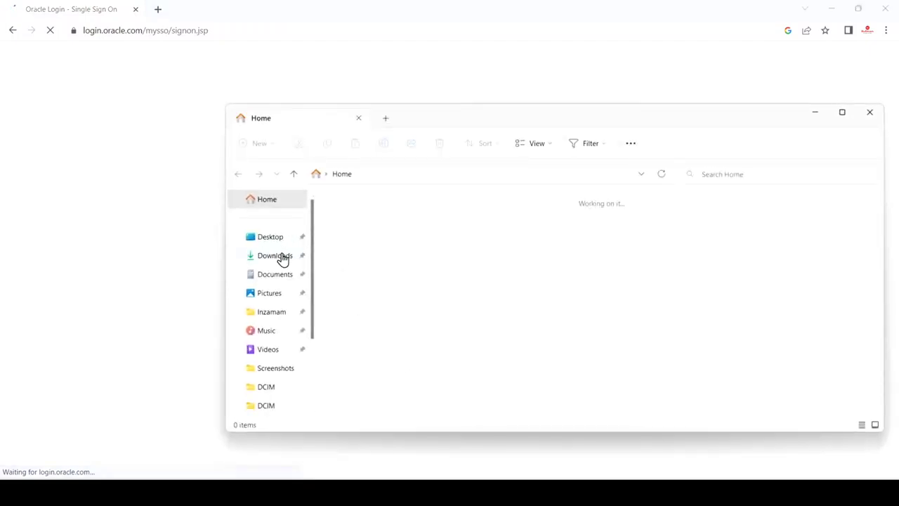
left_click(274, 255)
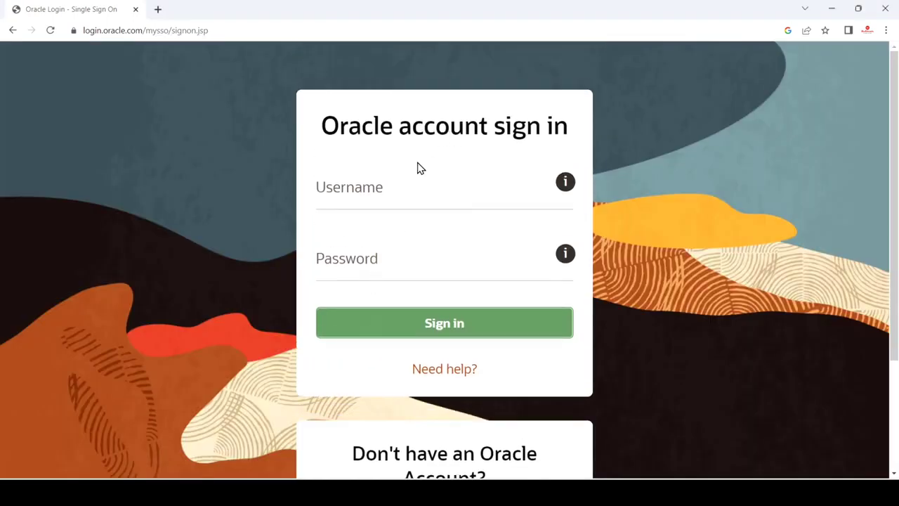
scroll(417, 169, "down", 3)
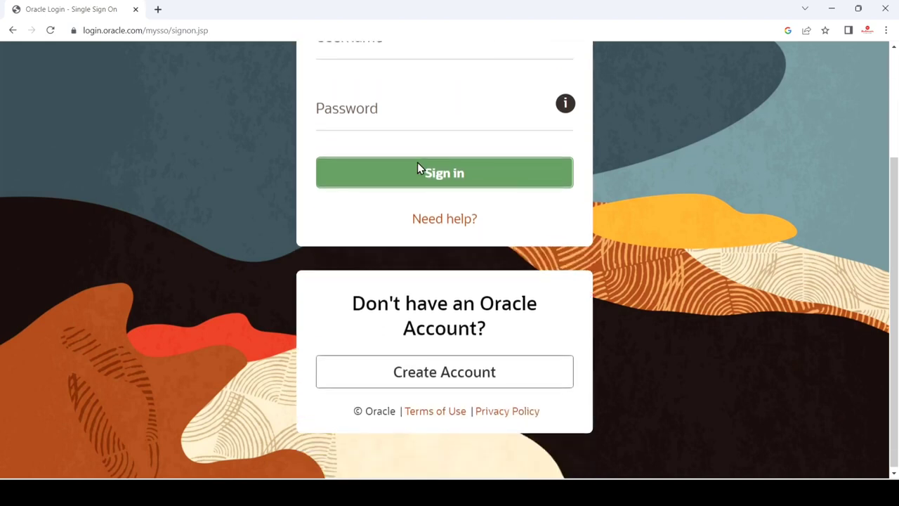
scroll(417, 165, "up", 3)
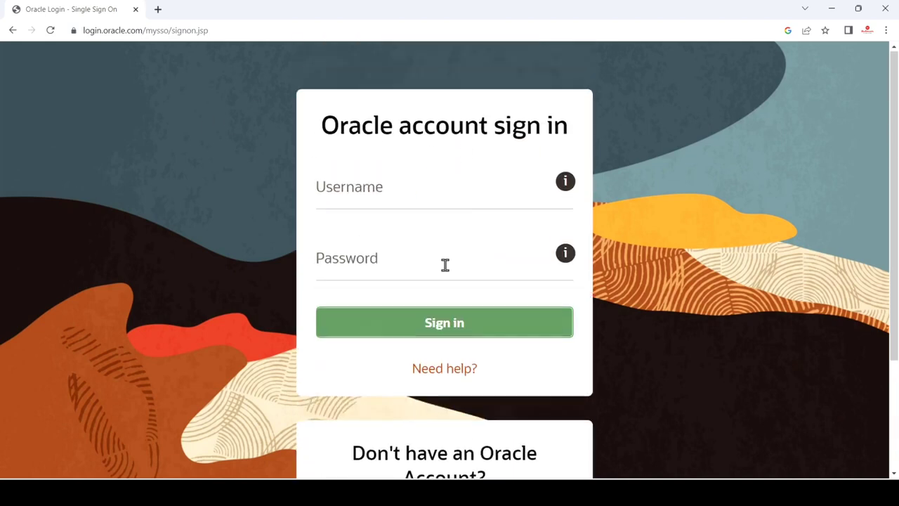
scroll(443, 265, "down", 3)
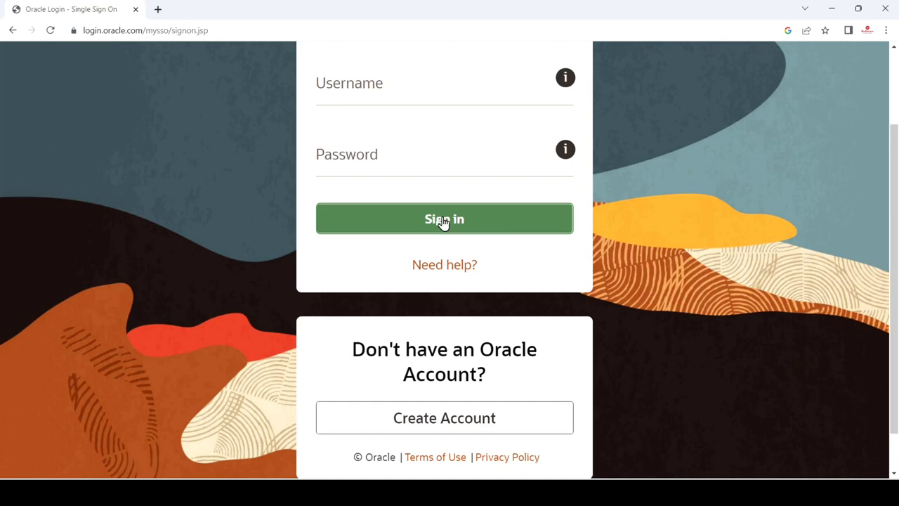
scroll(443, 222, "up", 1)
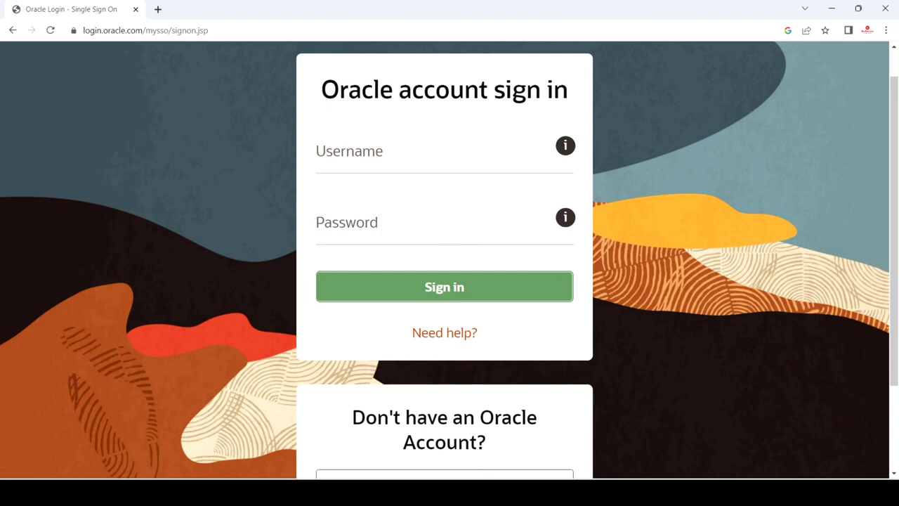
Step: Run the jdk-8u351-windows-x64 installer from the Downloads folder, then minimize the folder and browser windows
left_click(487, 493)
double_click(370, 261)
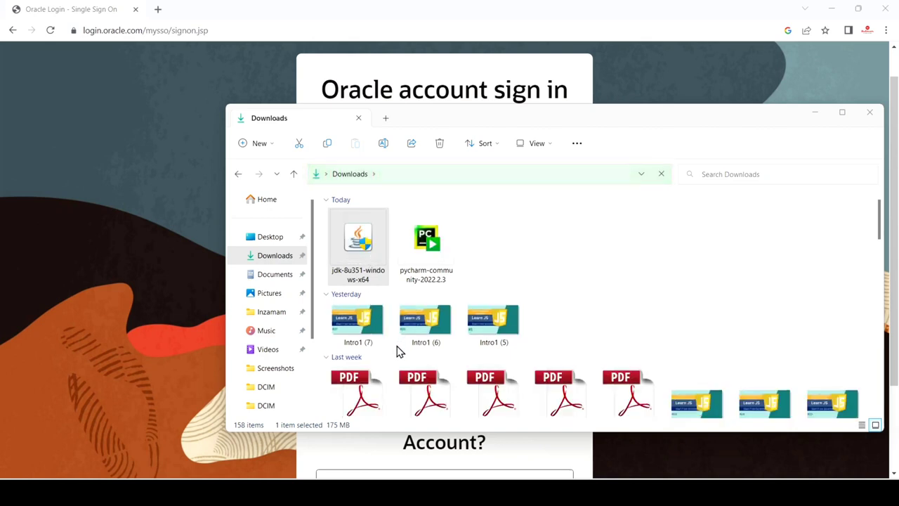
left_click(816, 116)
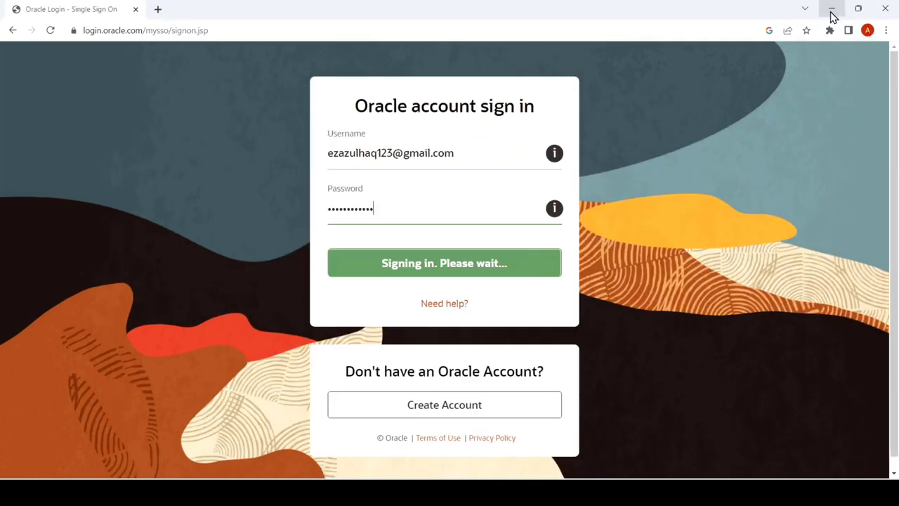
left_click(829, 10)
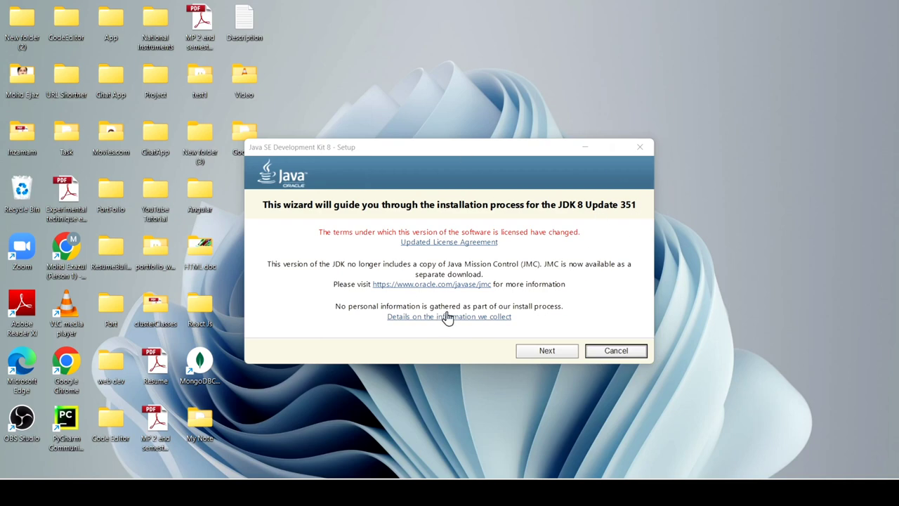
Step: Install JDK 8 Update 351 with the default features, keeping the default JDK and JRE destination folders
left_click(544, 352)
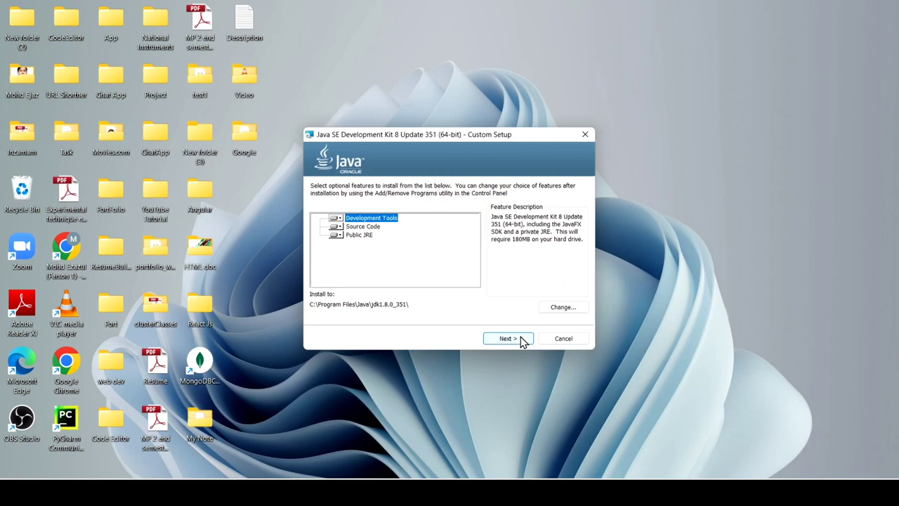
left_click(523, 342)
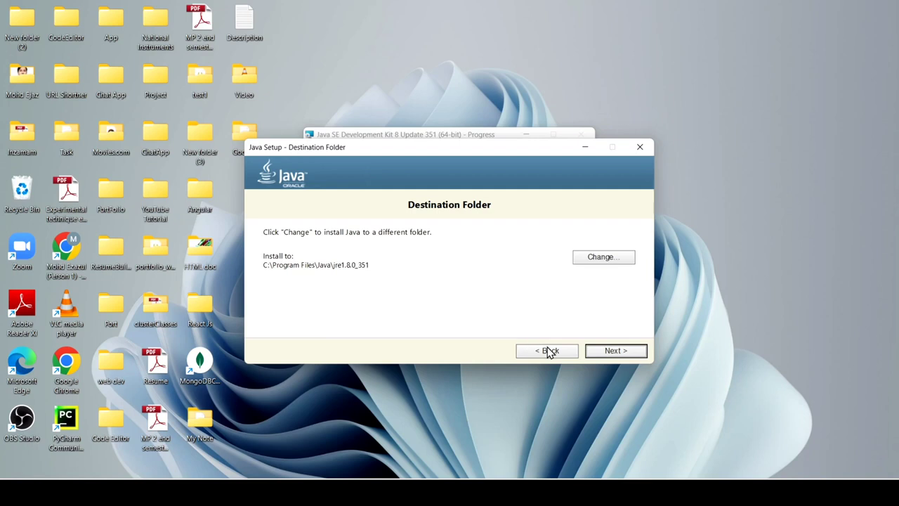
left_click(613, 350)
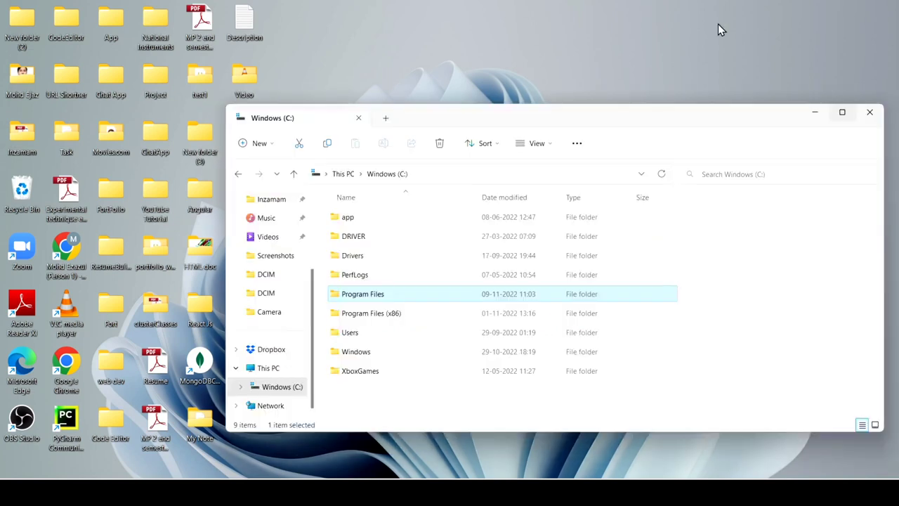
Step: Copy the full path of the bin folder inside C:\Program Files\Java\jdk1.8.0_351 and close the folder window
double_click(486, 298)
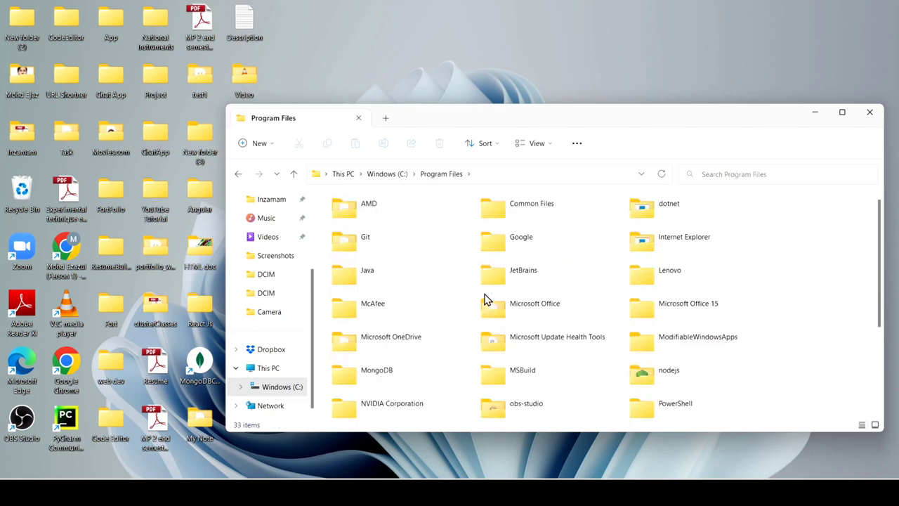
double_click(391, 281)
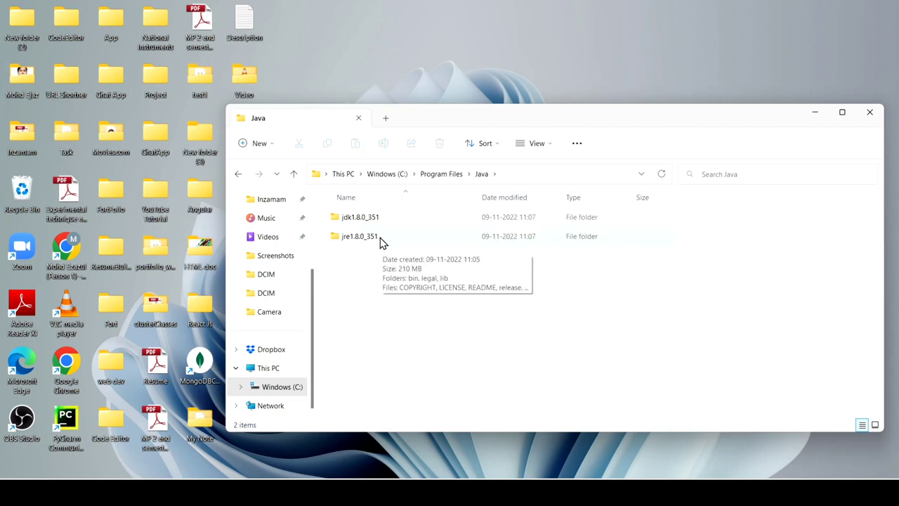
double_click(390, 222)
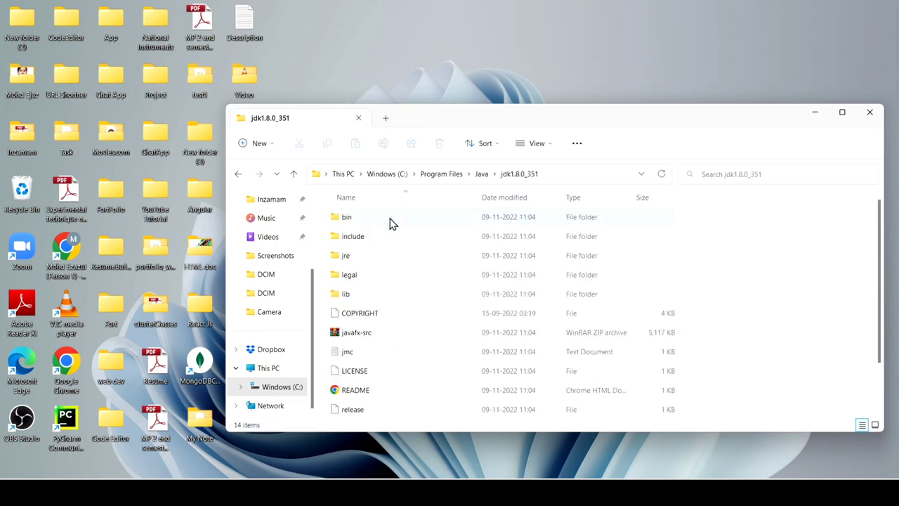
double_click(390, 220)
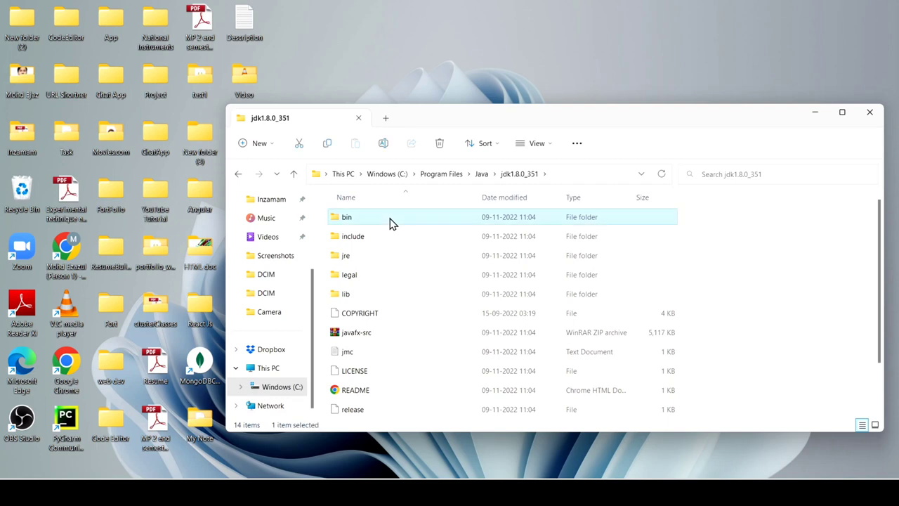
left_click(577, 174)
key("ctrl+c")
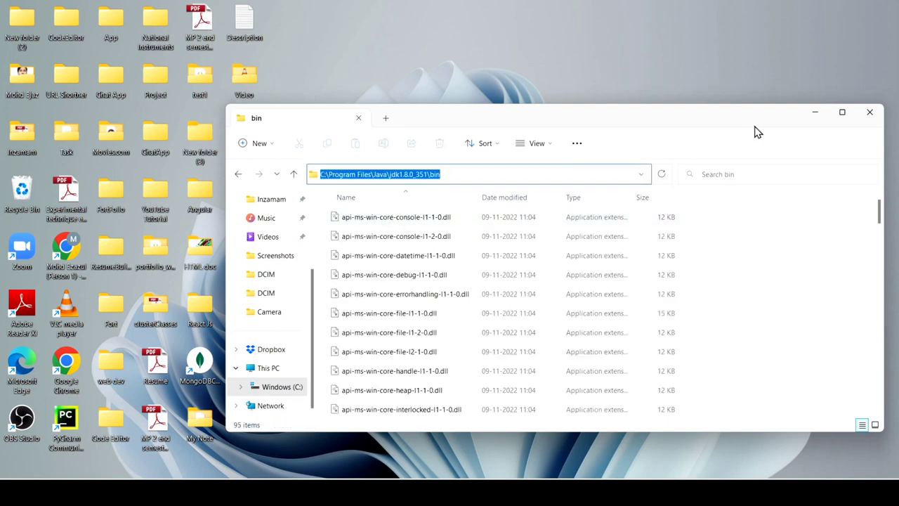
left_click(873, 114)
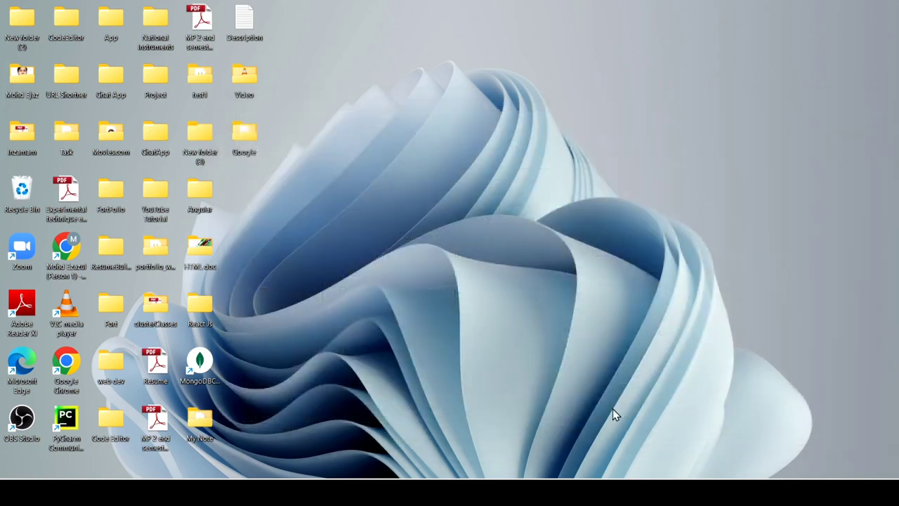
Step: Find the system environment variables setting through Windows search and open the Environment Variables dialog
key("super+s")
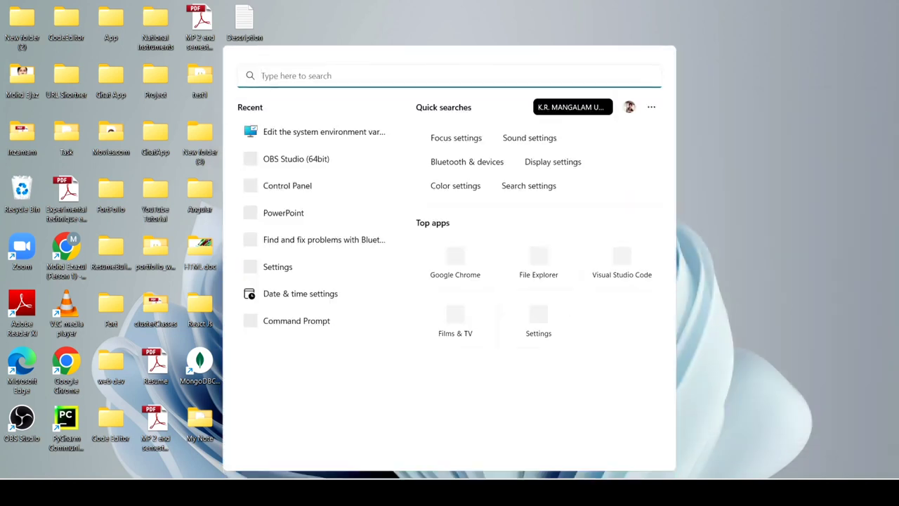
type("st")
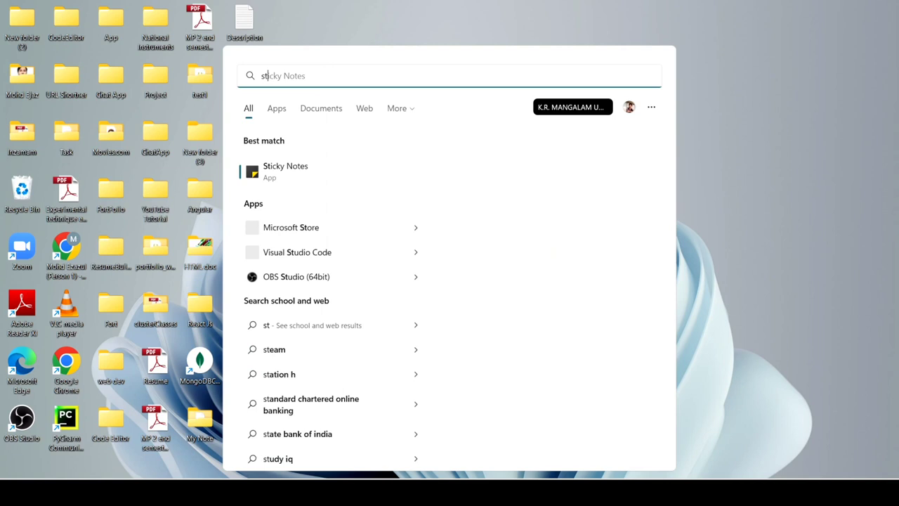
type("yste")
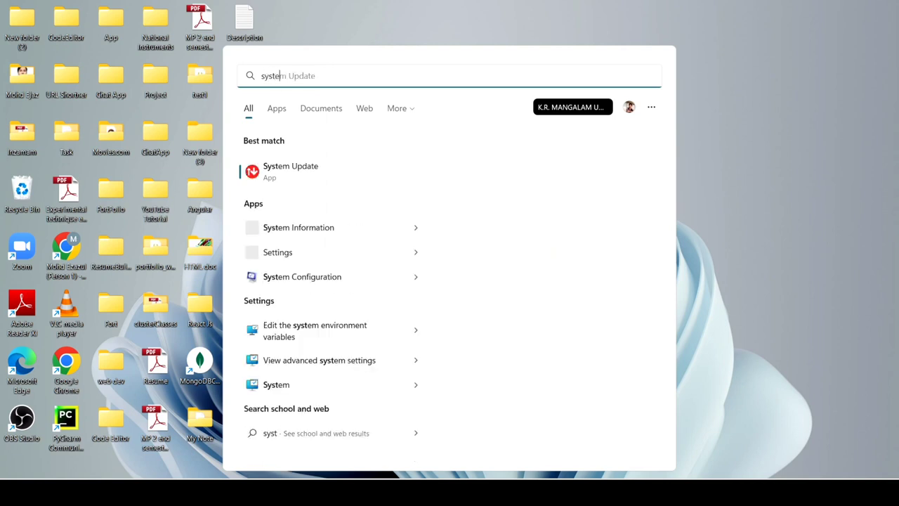
type("m e")
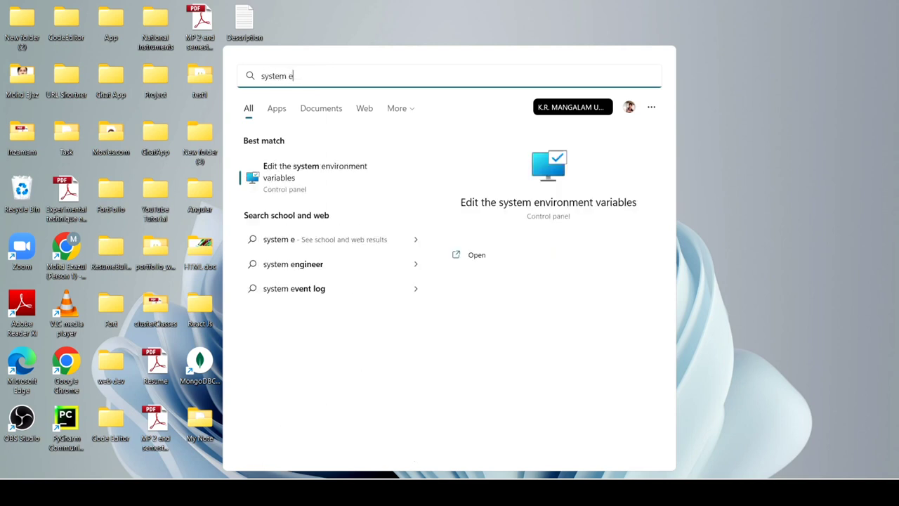
left_click(481, 257)
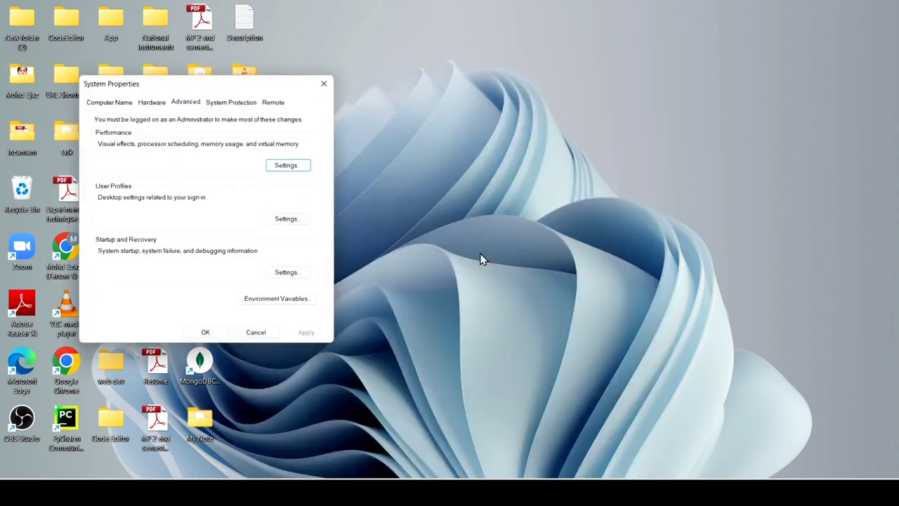
left_click(295, 302)
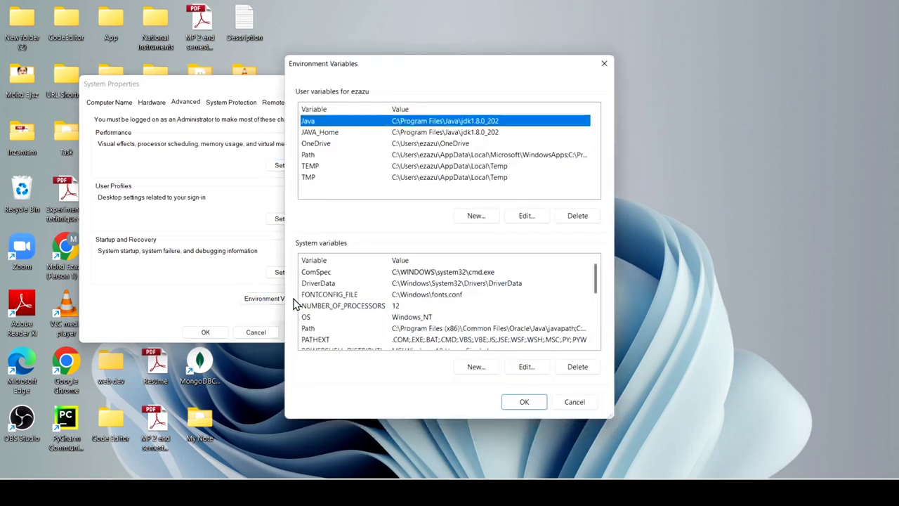
Step: Add the copied path C:\Program Files\Java\jdk1.8.0_351\bin as a new entry in the Path system variable
double_click(338, 328)
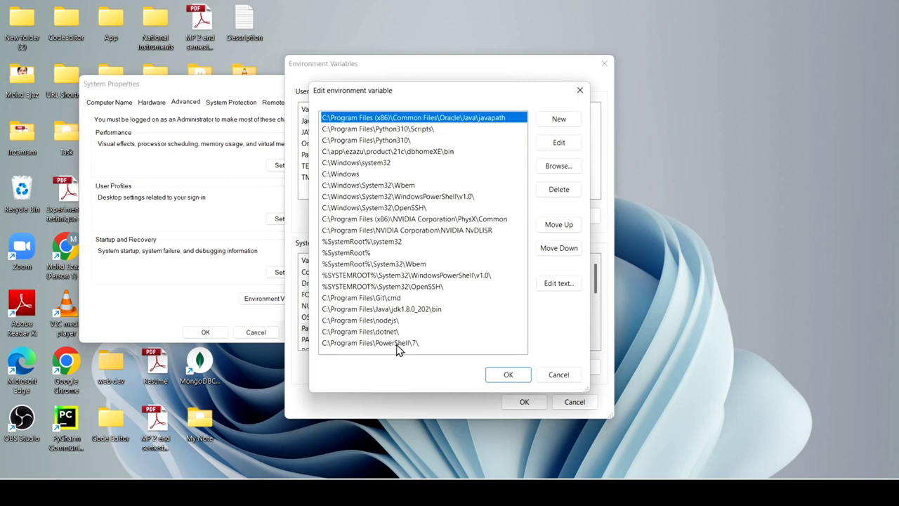
left_click(559, 121)
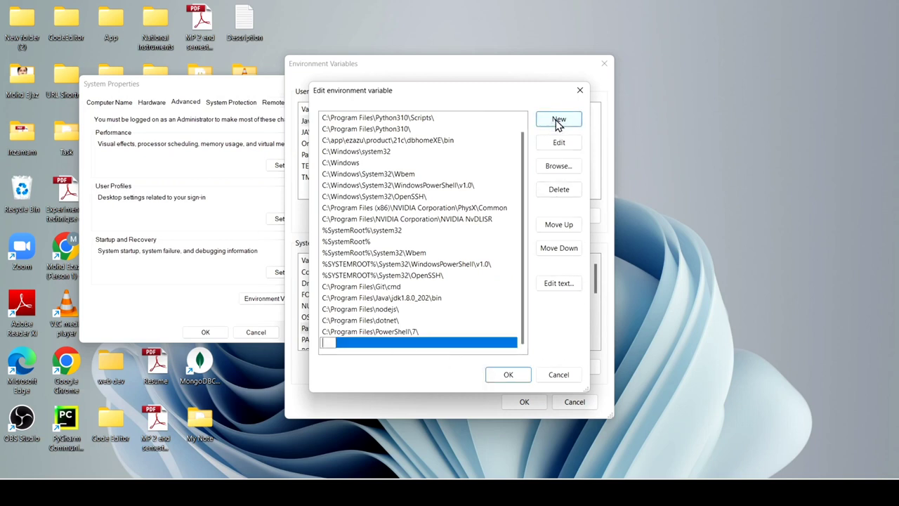
key("ctrl+v")
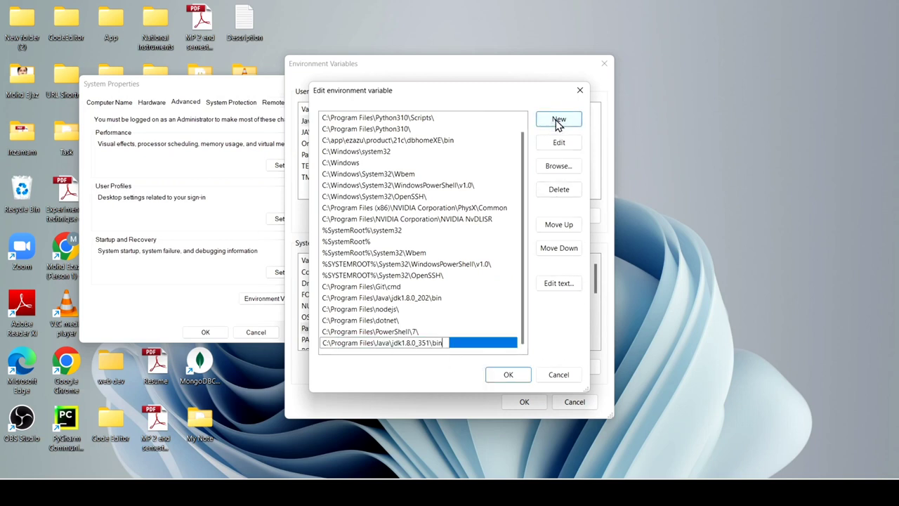
left_click(506, 373)
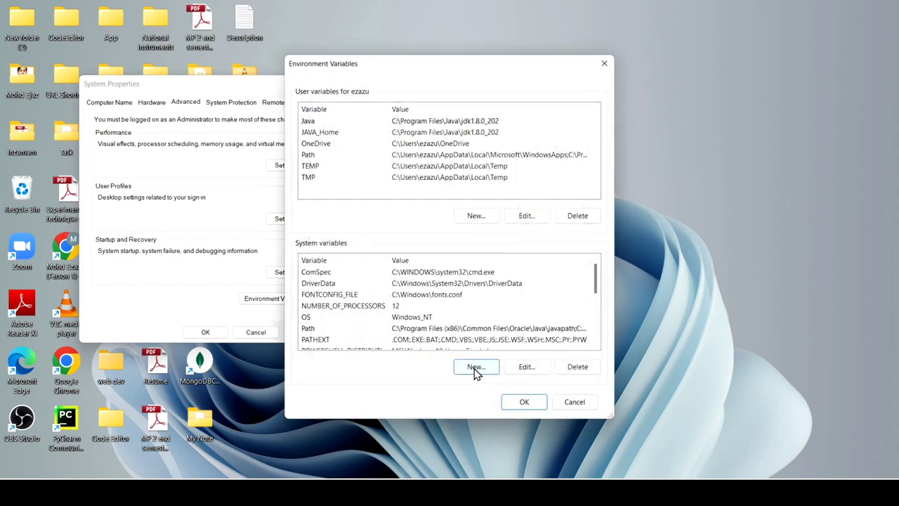
Step: Create a system variable JAVA_HOME with the value C:\Program Files\Java\jdk1.8.0_351 and save the changes, closing the environment variables and system properties dialogs
left_click(475, 373)
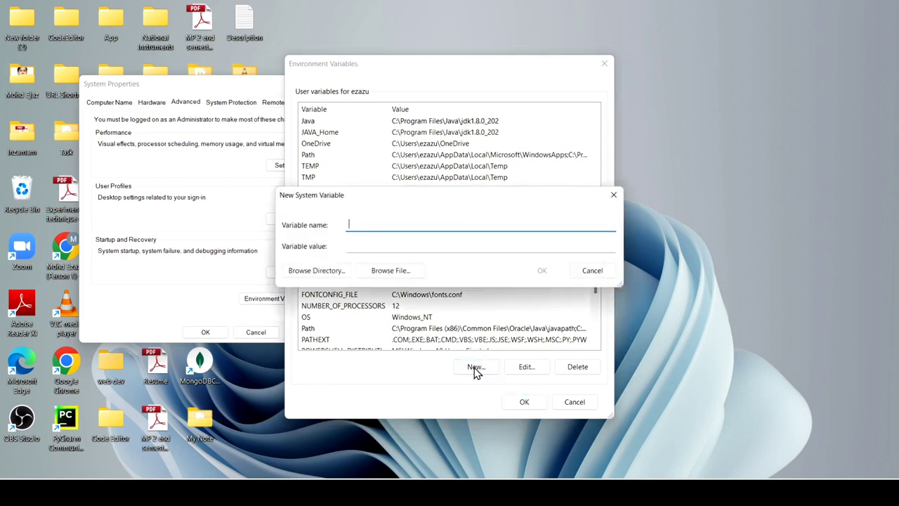
type("Jav")
key("BackSpace")
key("BackSpace")
type("AVA_HOME")
left_click(406, 243)
key("ctrl+v")
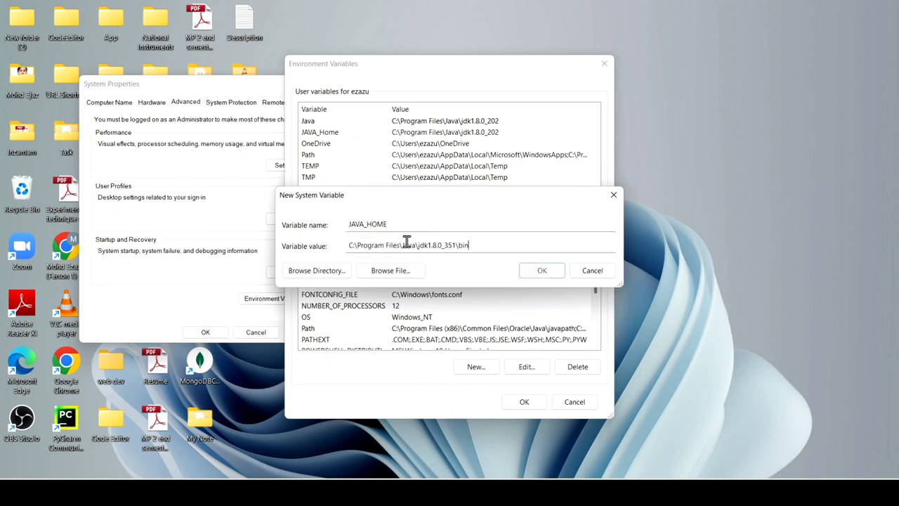
key("BackSpace")
left_click(545, 271)
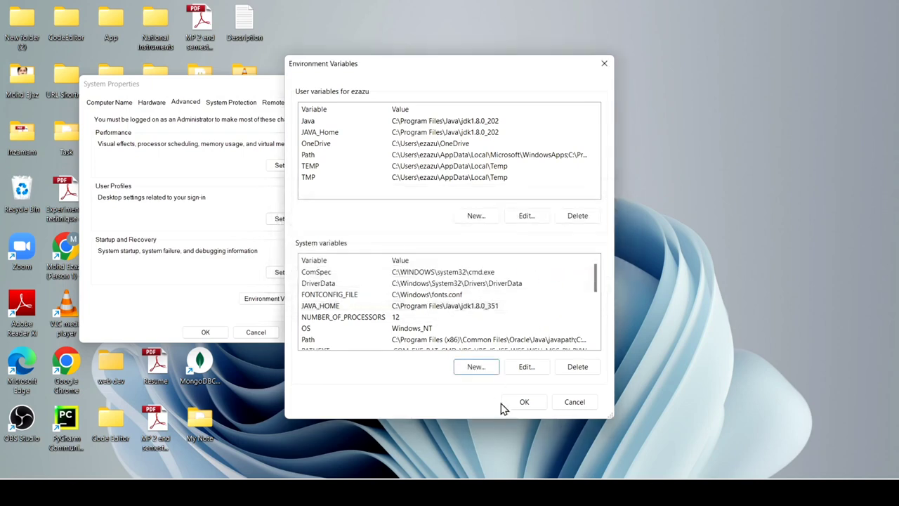
left_click(530, 402)
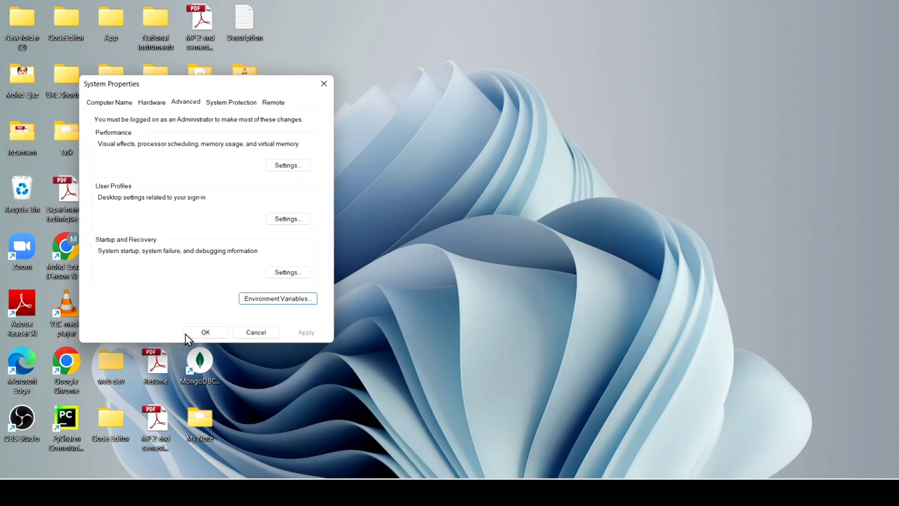
left_click(206, 332)
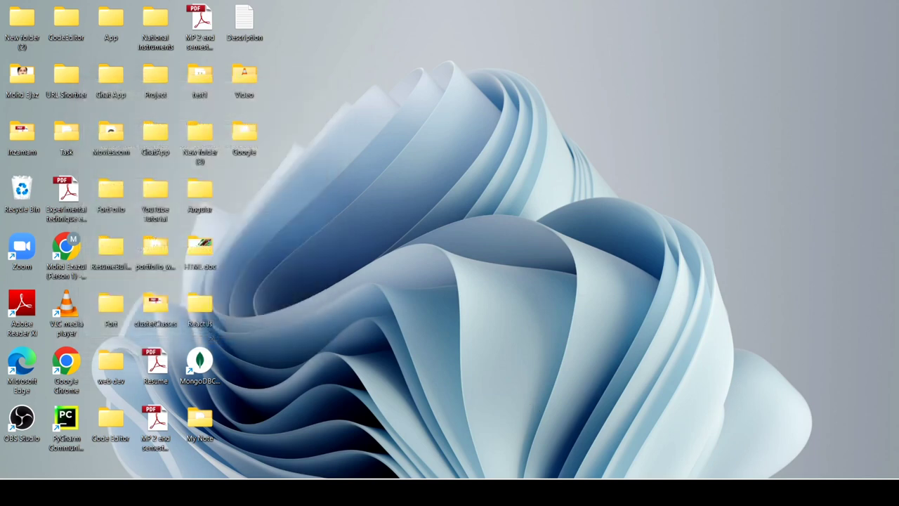
Step: Search Windows for cmd and open Command Prompt
key("super+s")
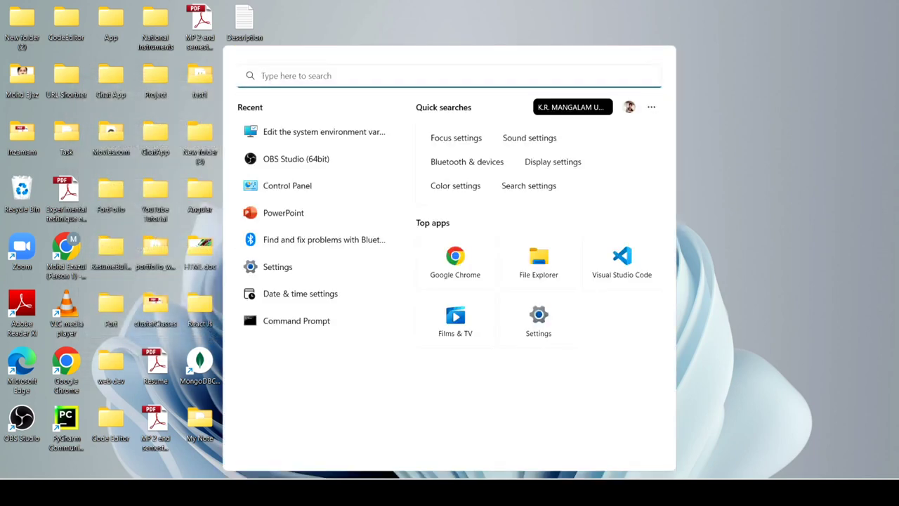
type("cm")
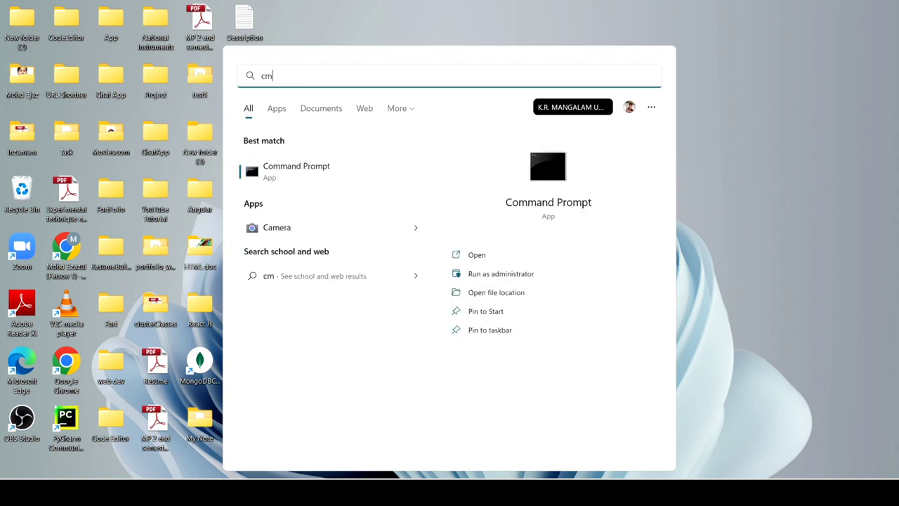
type("d")
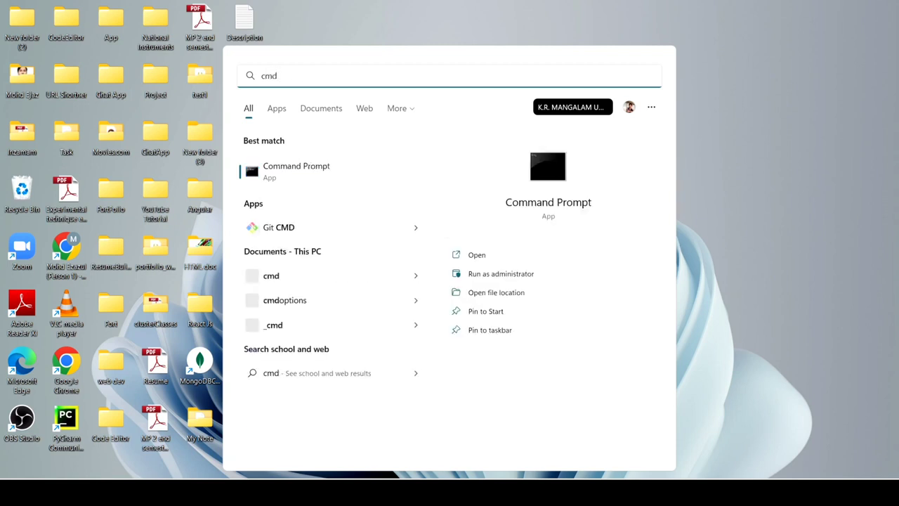
key("Return")
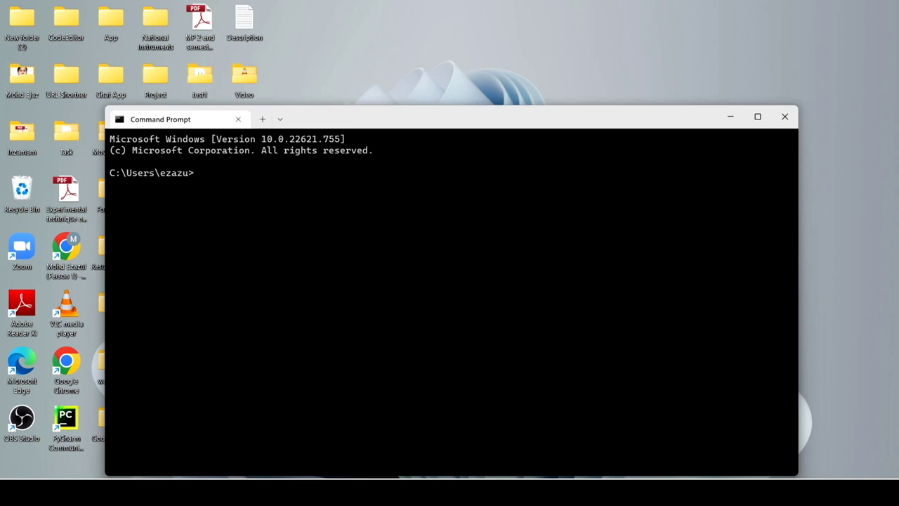
Step: Run java -version to check the installed Java version and highlight the version output
type("java -version")
key("Return")
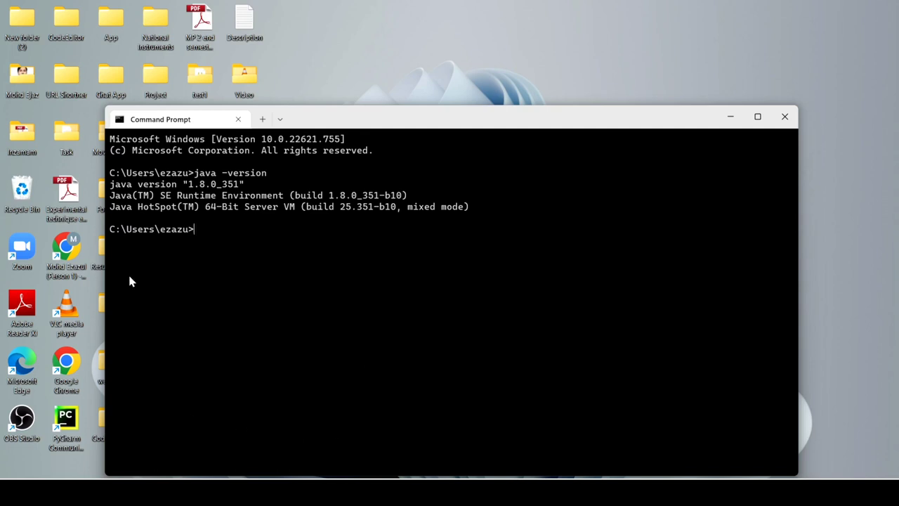
left_click_drag(110, 184, 472, 208)
left_click(473, 208)
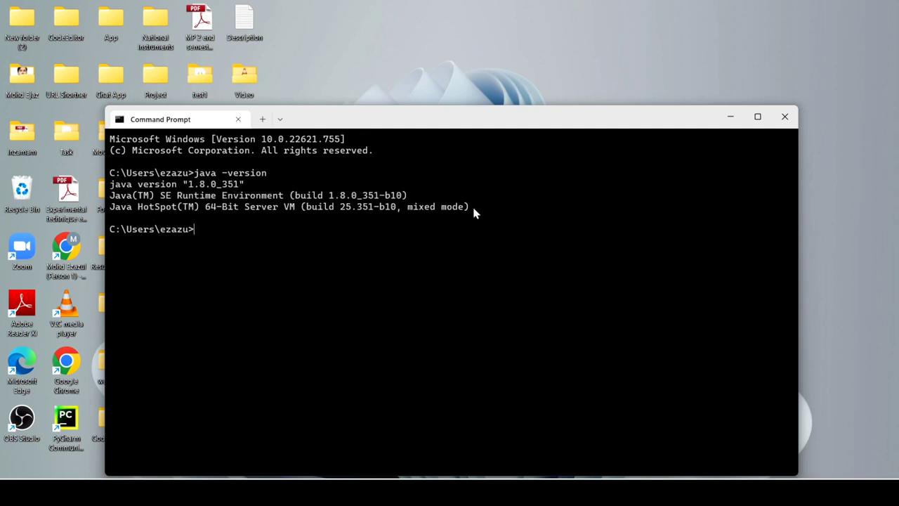